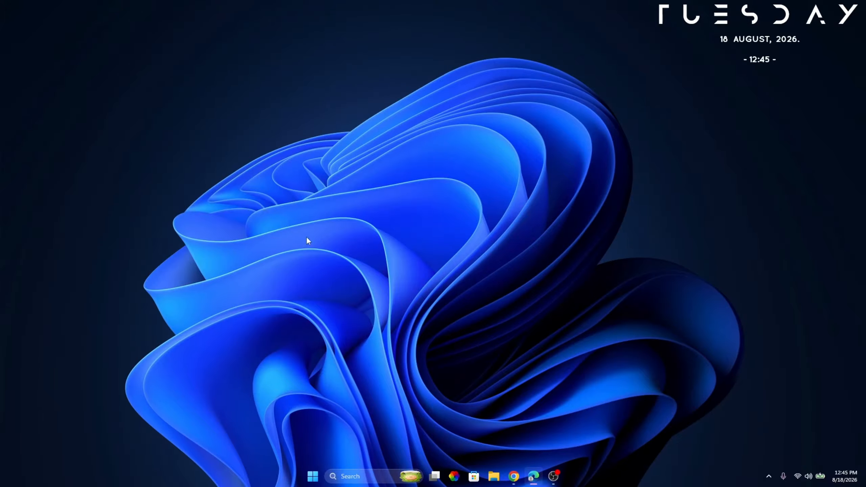
Switch to Chrome and open the advanced upload defaults in the YouTube Studio channel settings.
click(512, 477)
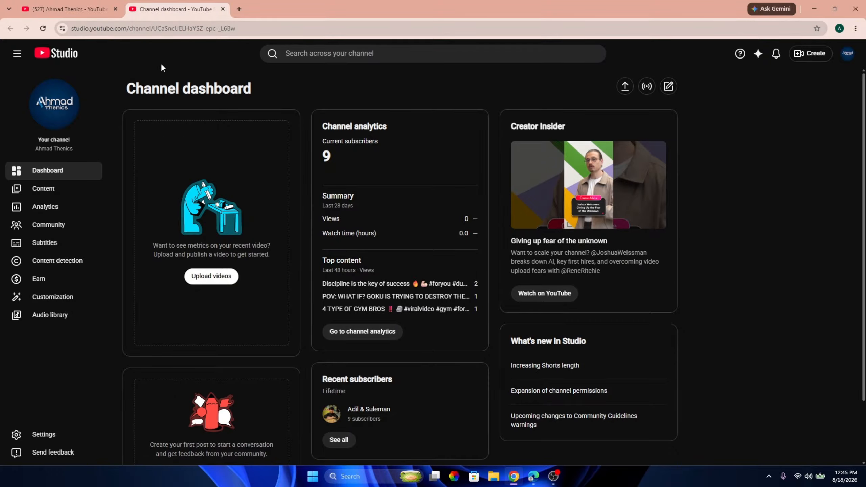
click(70, 436)
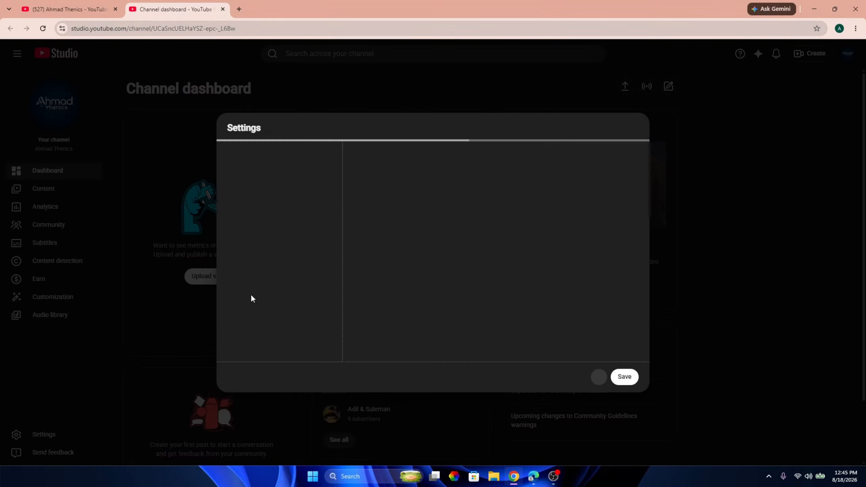
click(297, 204)
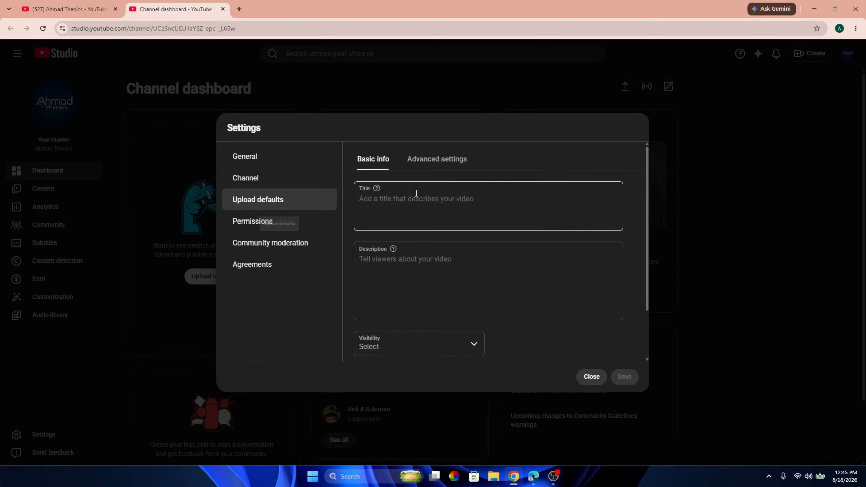
click(443, 169)
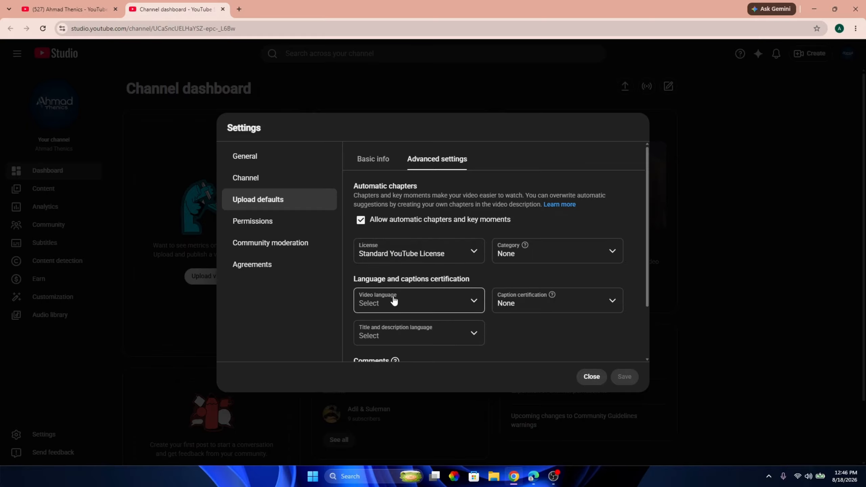
Set the default upload license to Standard YouTube License and the category to Science & Technology.
click(457, 252)
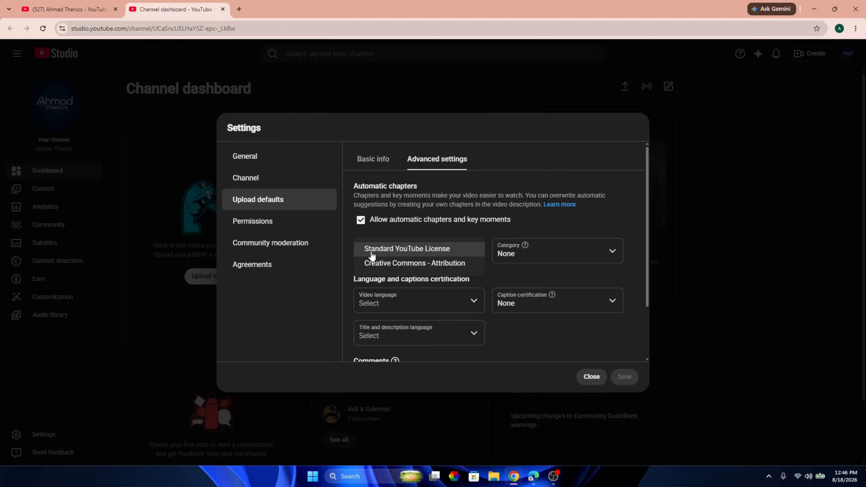
click(468, 249)
click(551, 259)
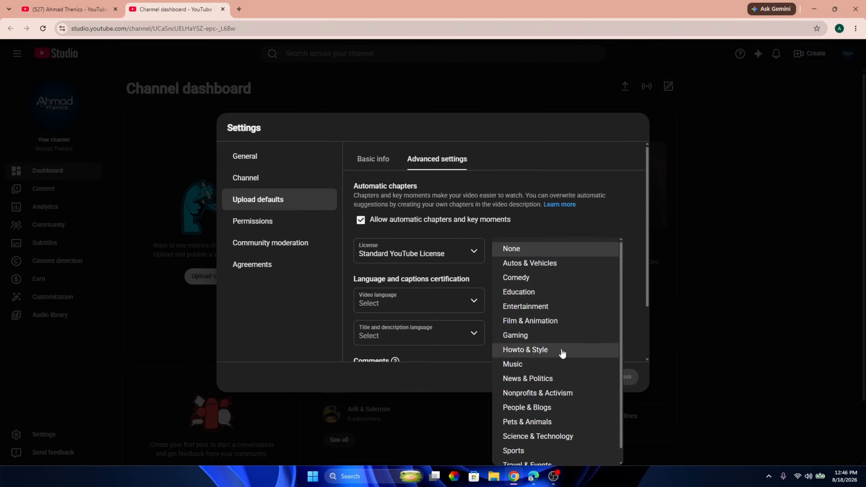
scroll(556, 409, down, 1)
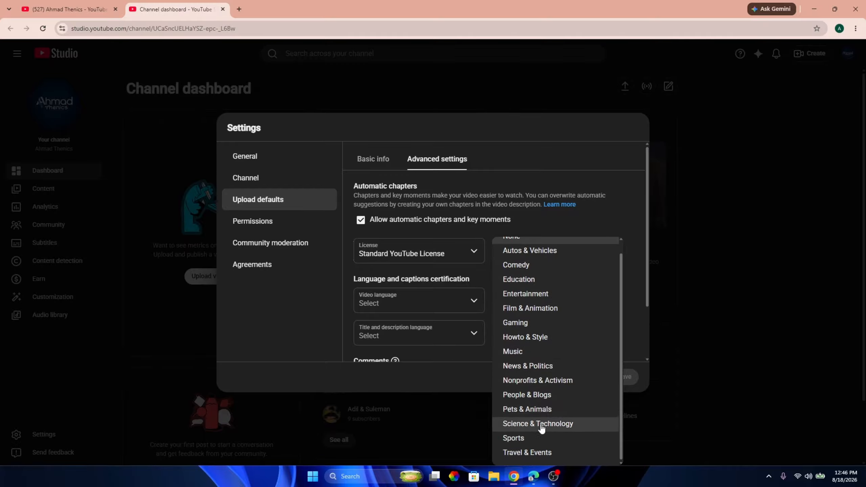
click(519, 430)
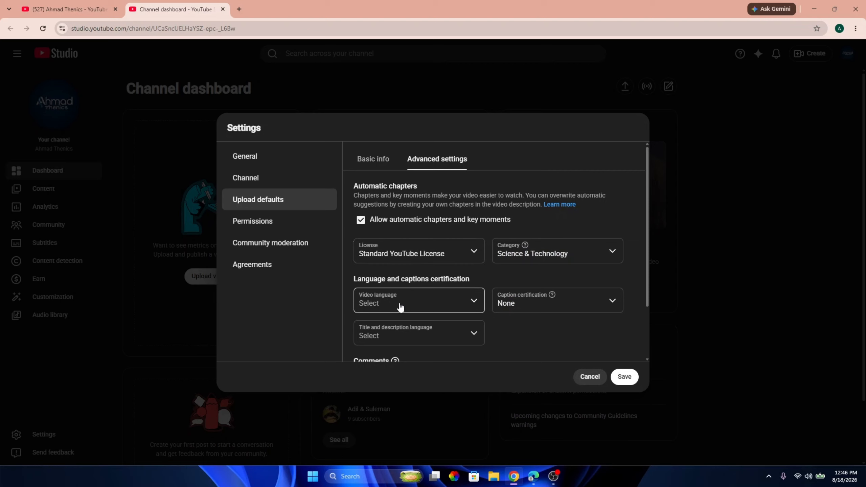
Set the default video language to English (United States) and the caption certification to "This content has never aired on television in the U.S.".
click(443, 309)
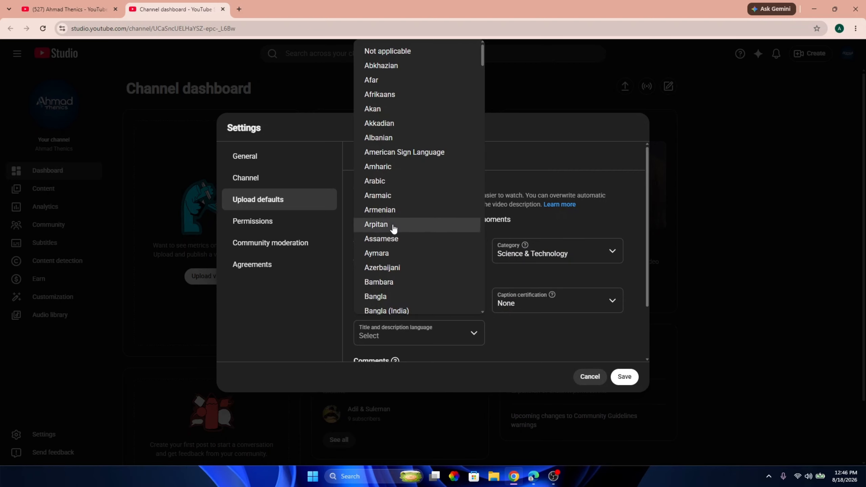
scroll(423, 276, down, 10)
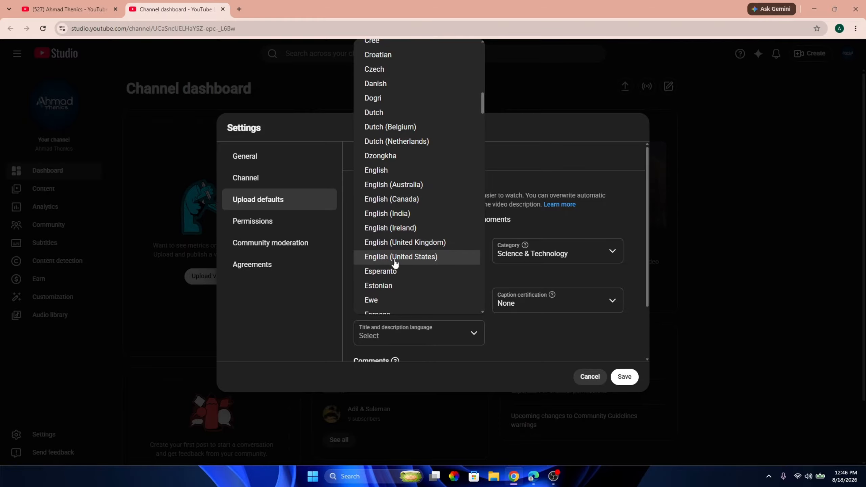
click(422, 261)
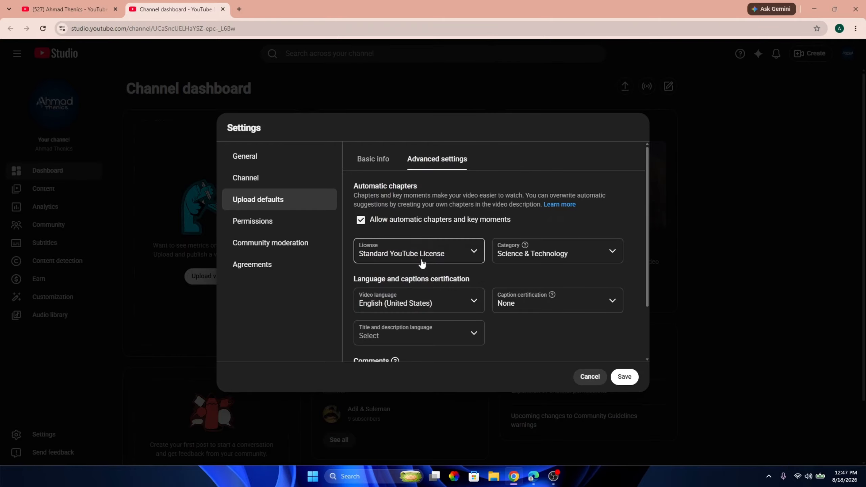
click(528, 311)
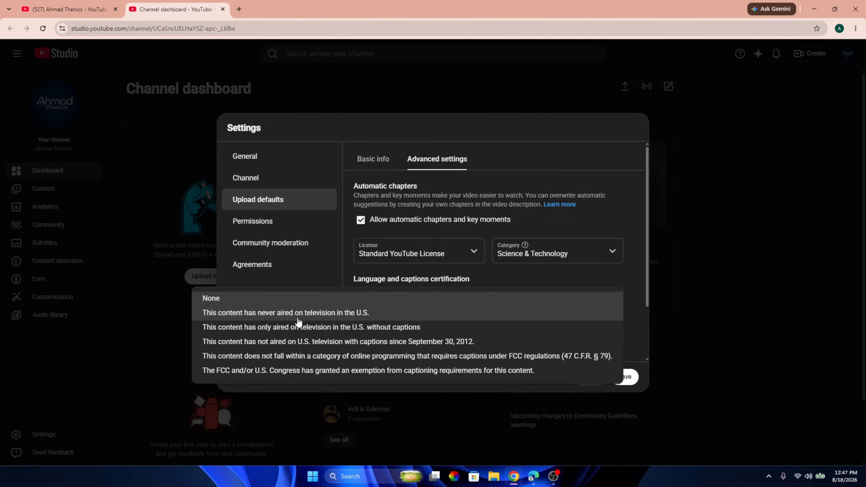
click(408, 317)
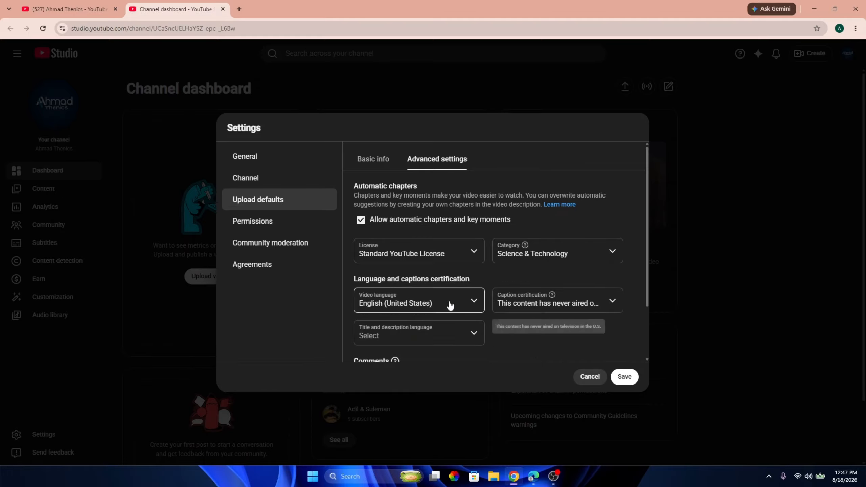
Add the default upload tags "windows 11", "pc tips" and "fpsboost" in the basic upload info.
click(369, 165)
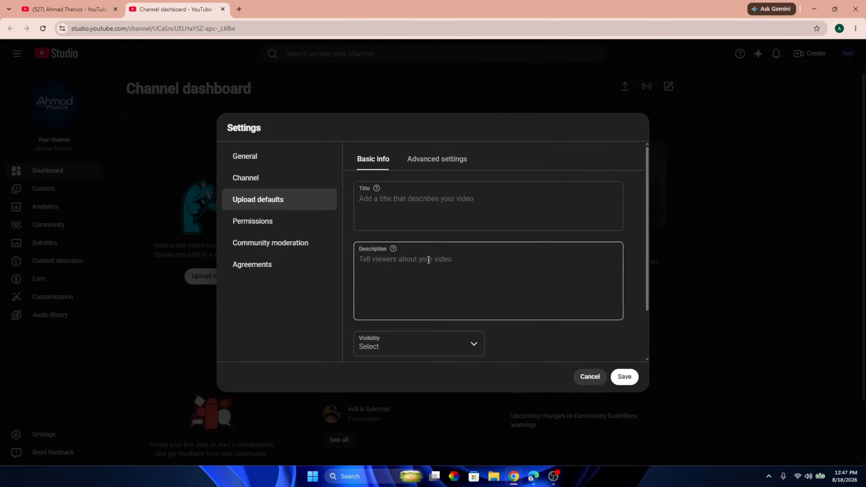
scroll(423, 273, down, 2)
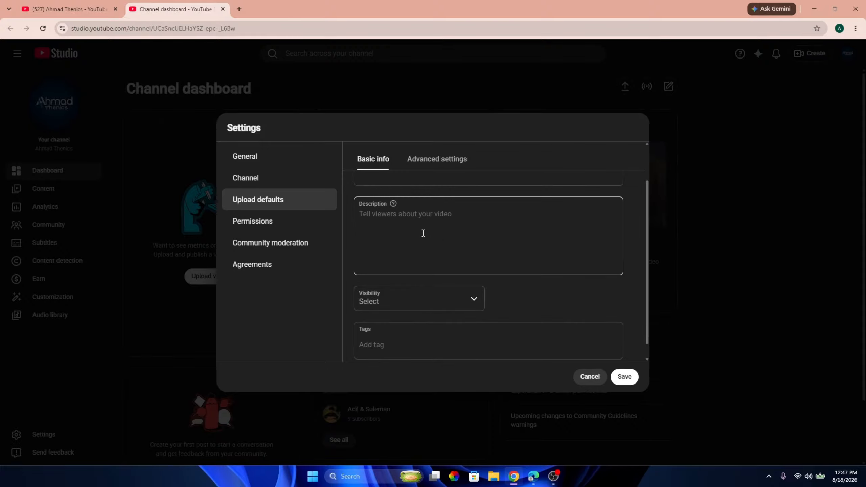
scroll(423, 283, down, 1)
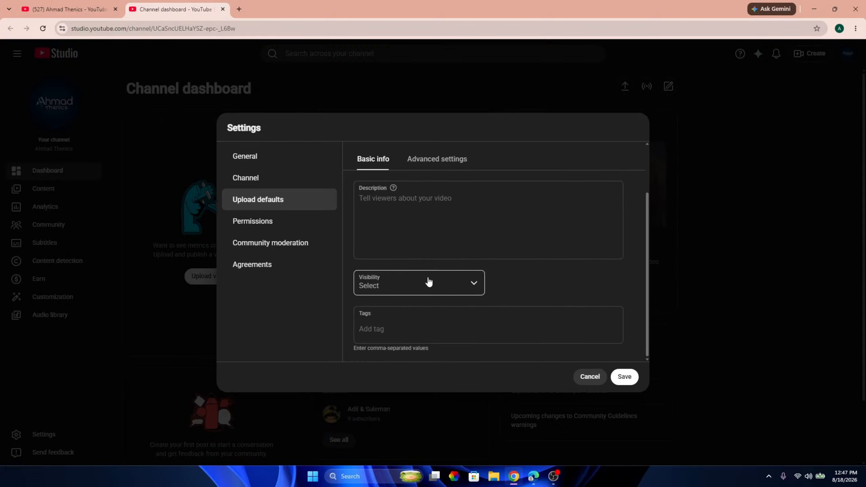
click(407, 326)
text(w)
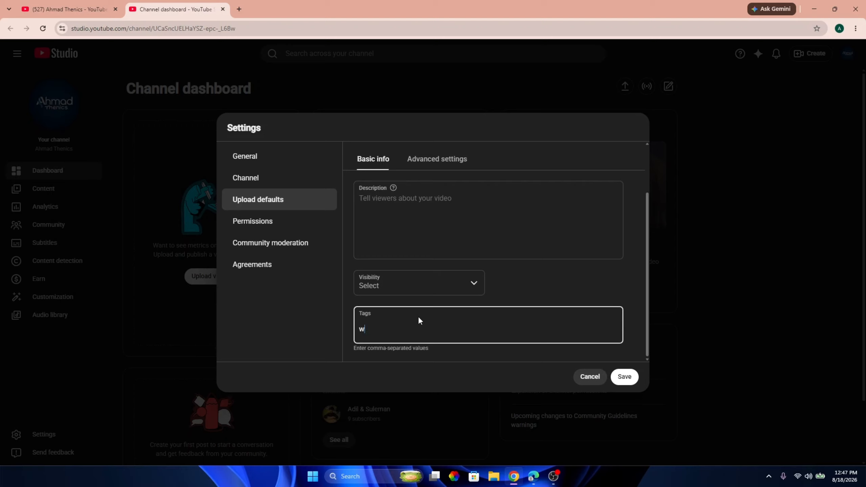
text(indows 11 ,)
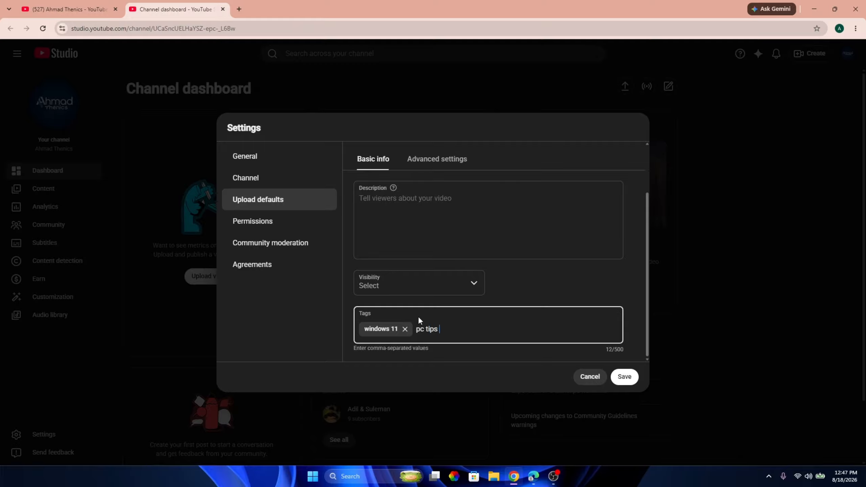
text(pc tips ,fps)
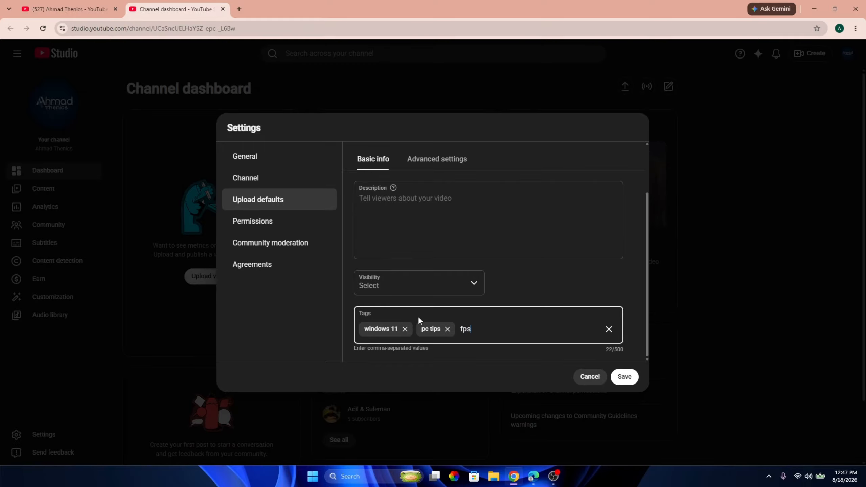
text(boost,)
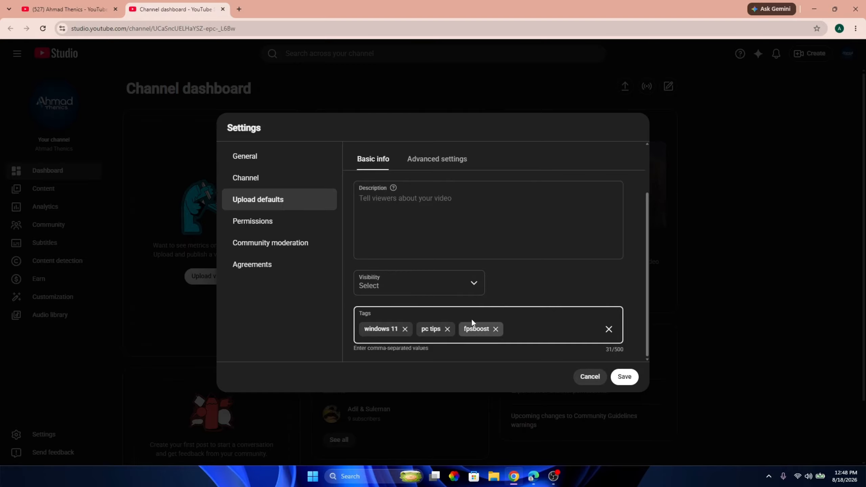
click(414, 233)
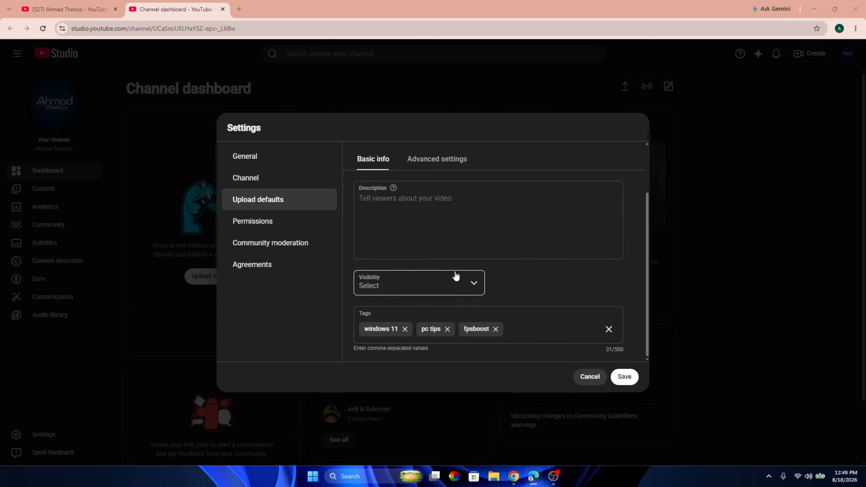
scroll(445, 307, up, 2)
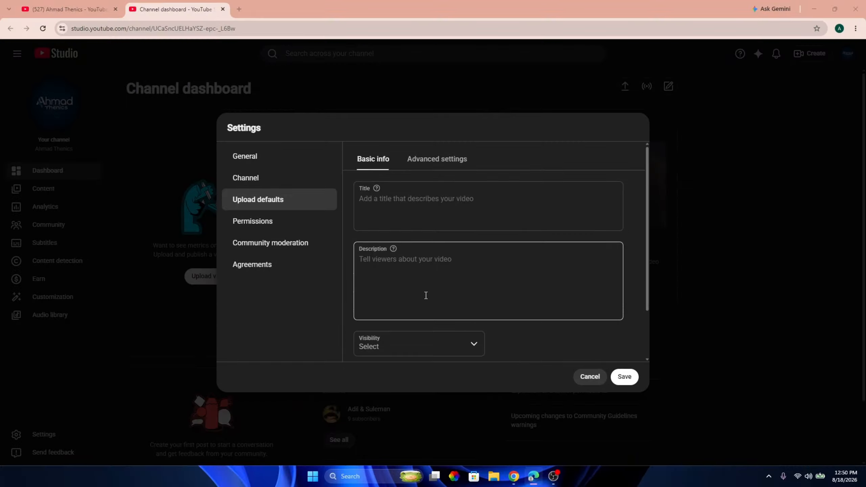
scroll(426, 296, down, 2)
scroll(402, 300, up, 2)
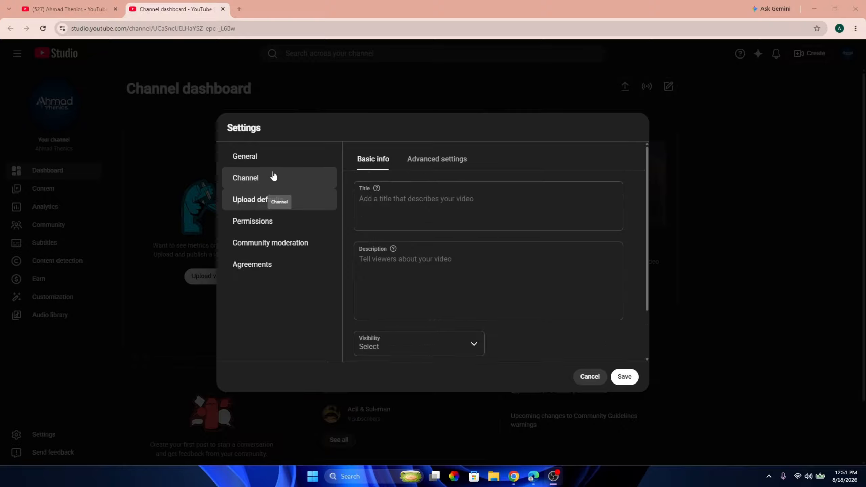
Set the channel's country of residence to Australia.
click(283, 186)
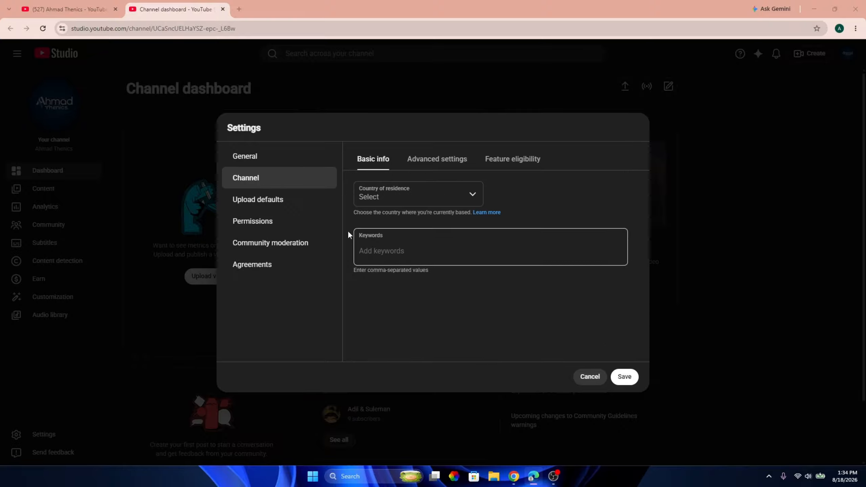
click(416, 204)
scroll(411, 323, down, 15)
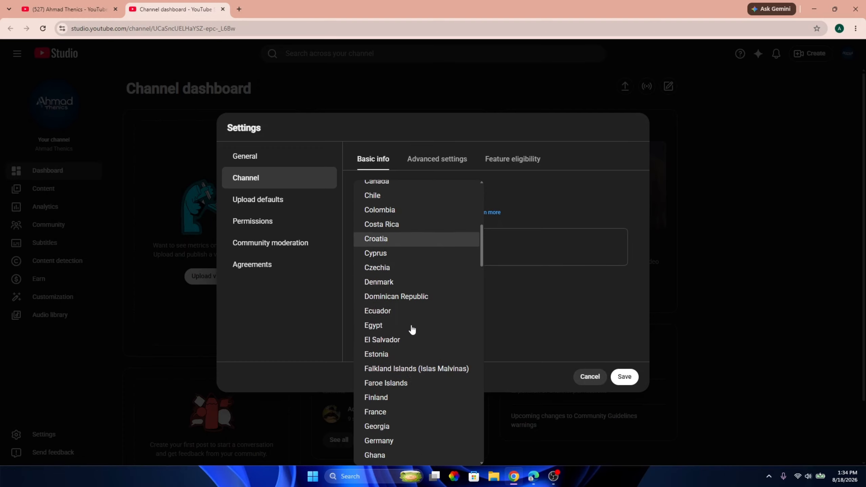
scroll(413, 319, down, 20)
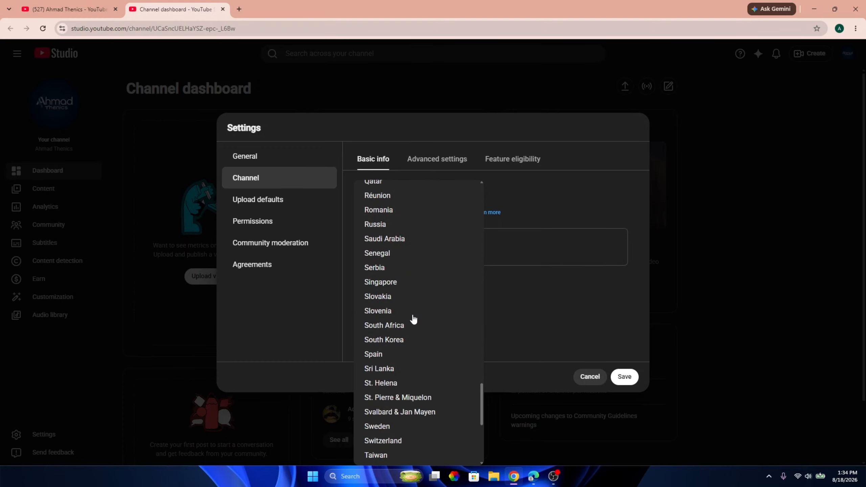
scroll(429, 243, up, 20)
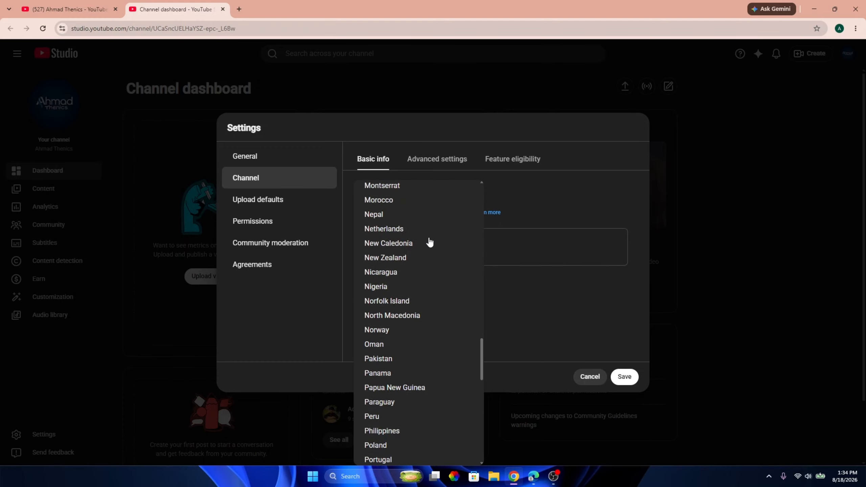
scroll(431, 244, up, 10)
scroll(407, 304, down, 15)
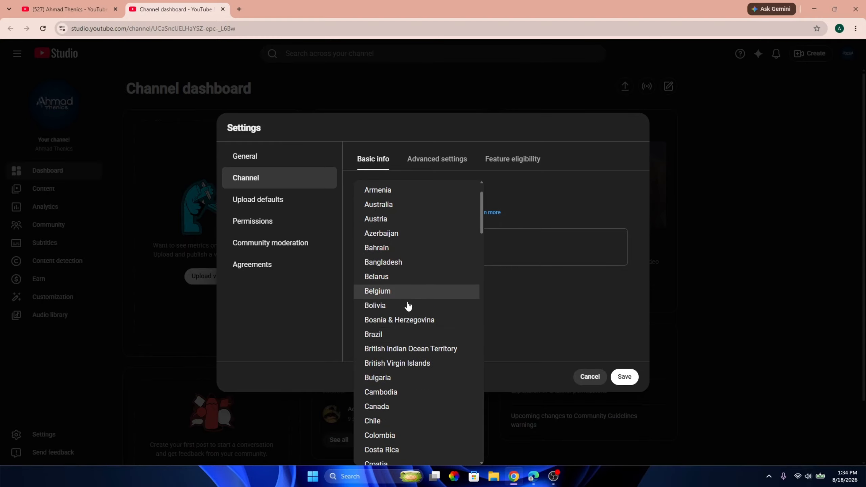
scroll(407, 348, down, 4)
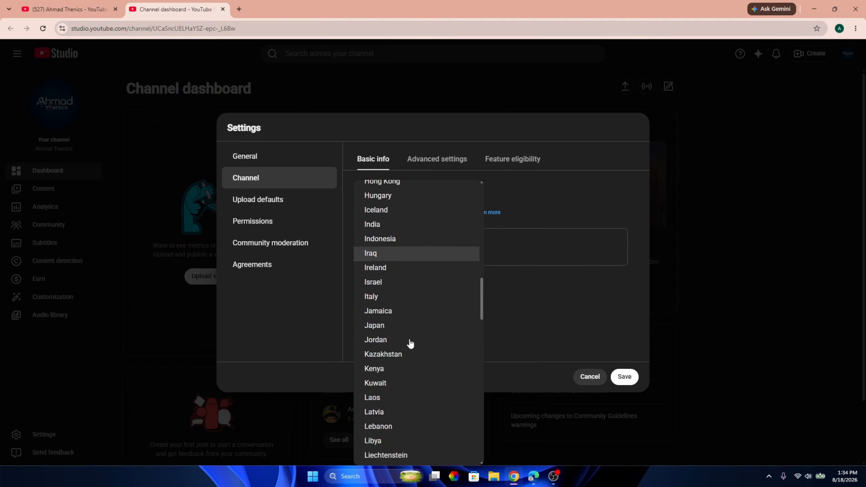
scroll(406, 258, up, 20)
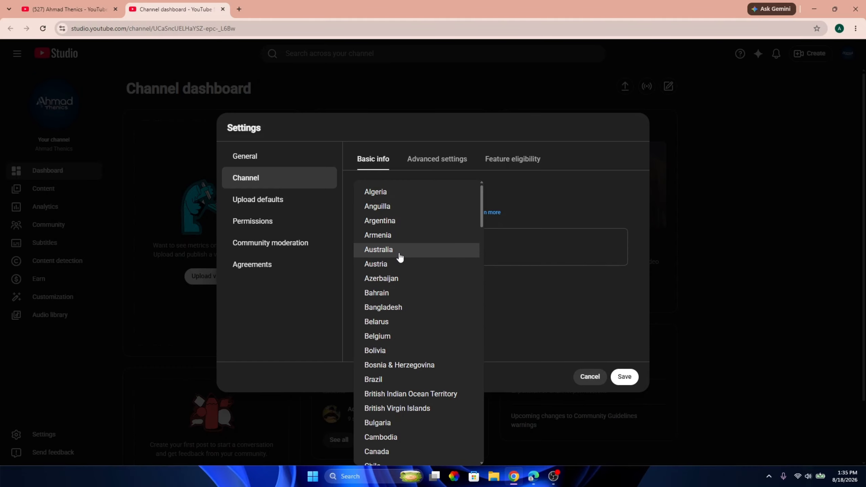
click(401, 251)
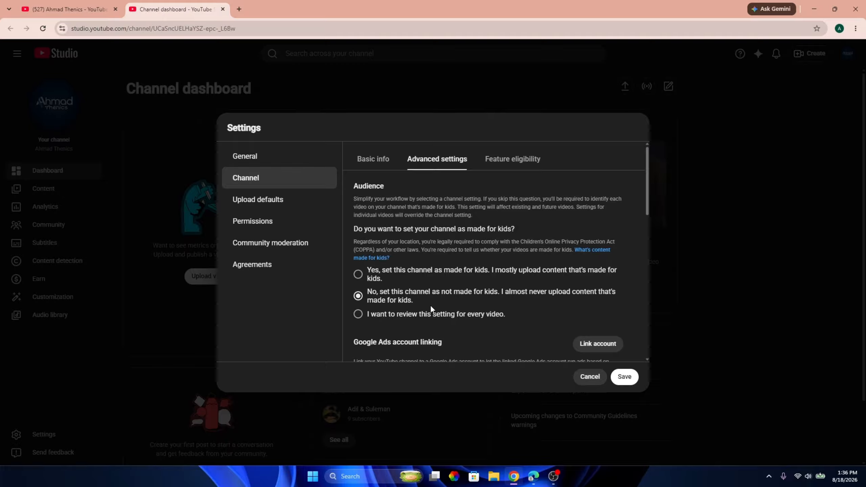
Set the channel's audience as not made for kids and the default currency to USD — US Dollar.
click(358, 297)
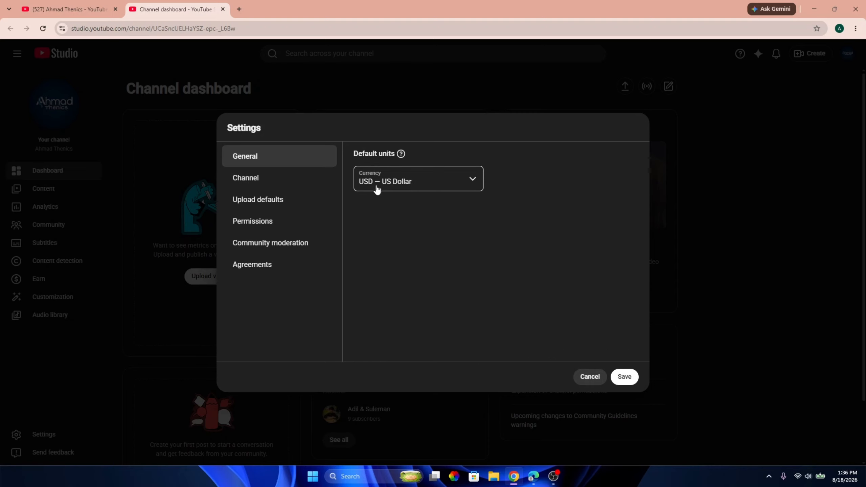
click(407, 192)
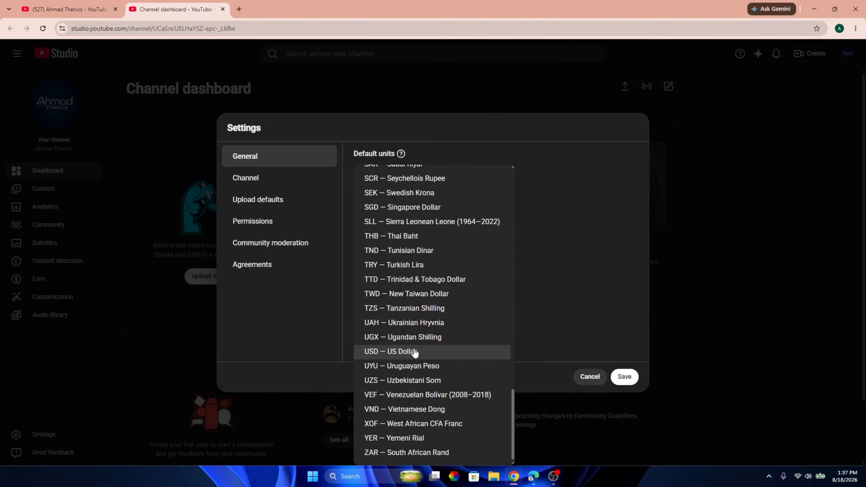
click(444, 355)
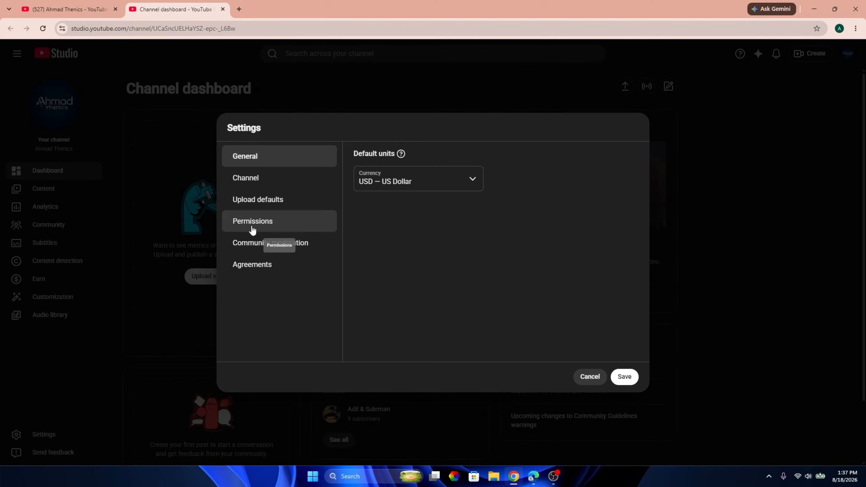
Review the channel's feature eligibility and save all the settings.
click(248, 178)
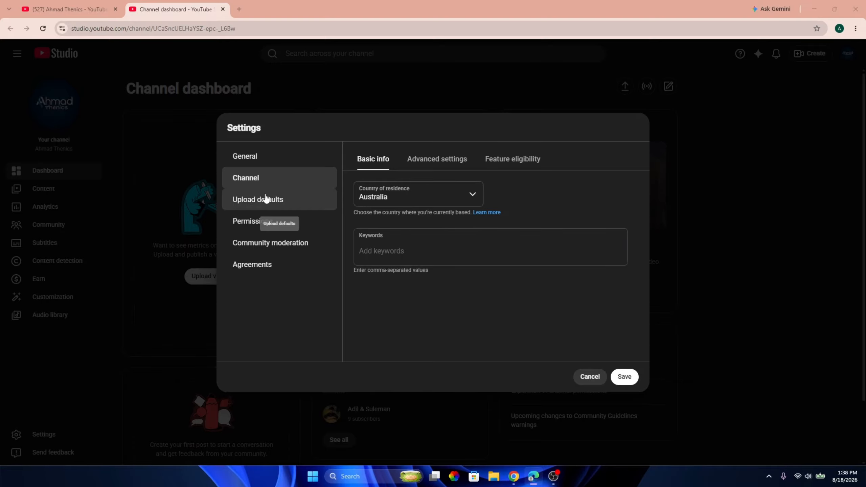
click(511, 163)
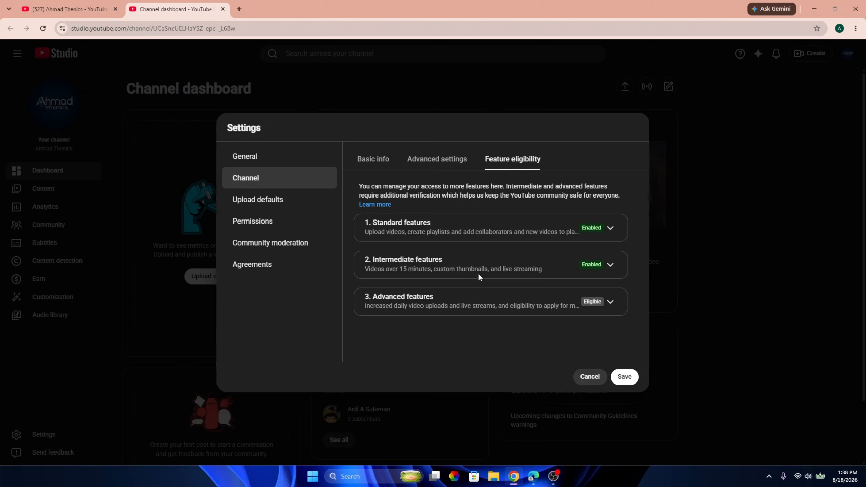
click(624, 377)
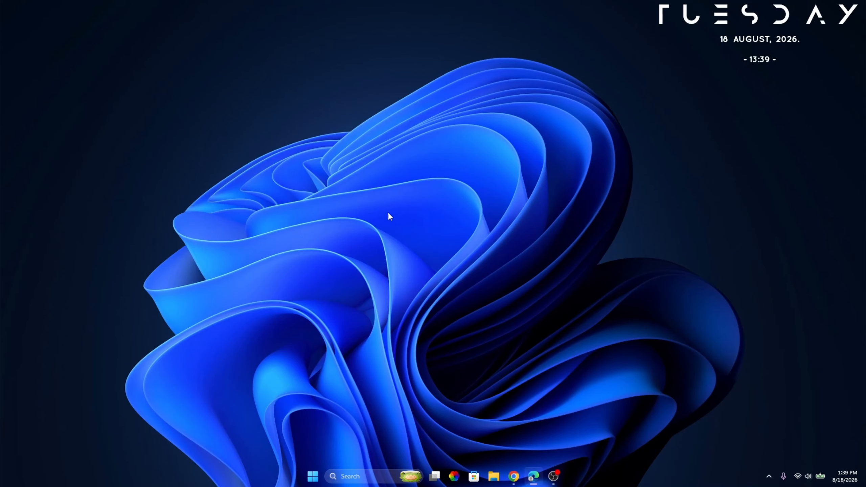